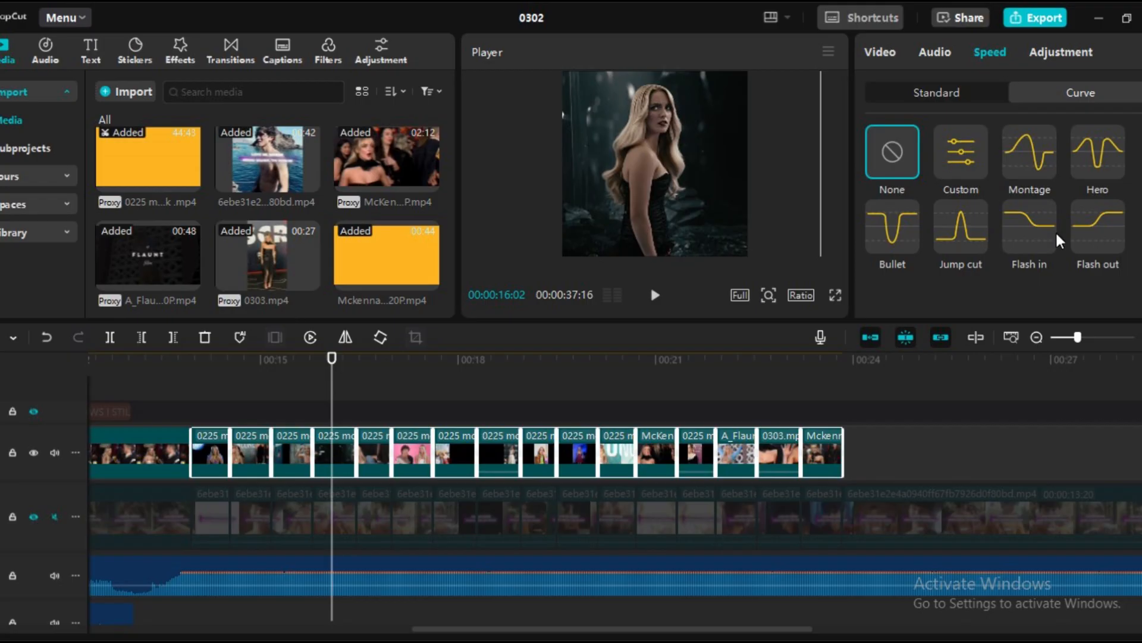
# Apply a custom speed curve to the selected clips and lower its middle point to about 0.44x
pyautogui.click(960, 154)
pyautogui.click(960, 153)
pyautogui.moveTo(1009, 130); pyautogui.dragTo(1012, 173)
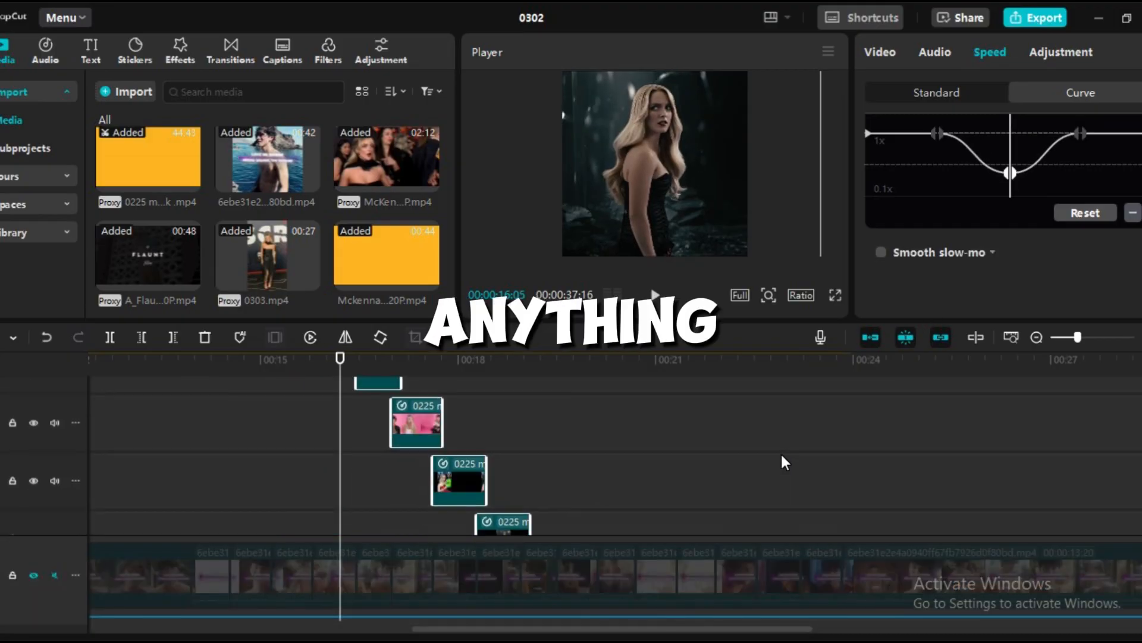
# Trim the overlapping end of the 0303.mp4 clip and move it onto the main clip track directly before the last clip
pyautogui.scroll(-10, 782, 455)
pyautogui.click(834, 392)
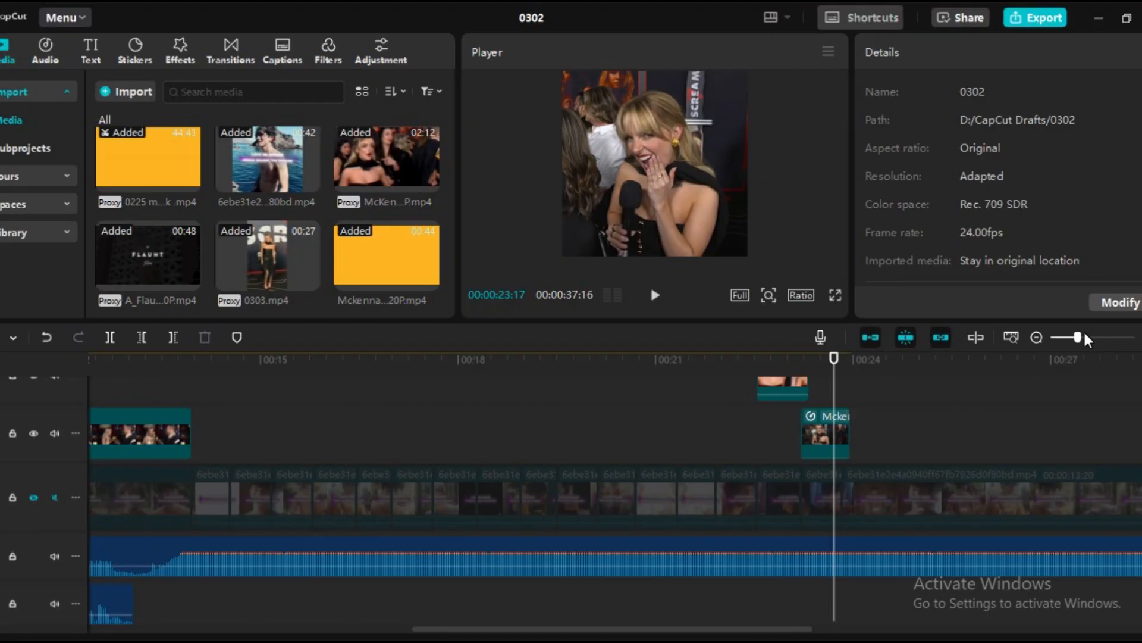
pyautogui.click(1086, 338)
pyautogui.moveTo(820, 437); pyautogui.dragTo(780, 443)
pyautogui.click(753, 422)
pyautogui.scroll(2, 754, 408)
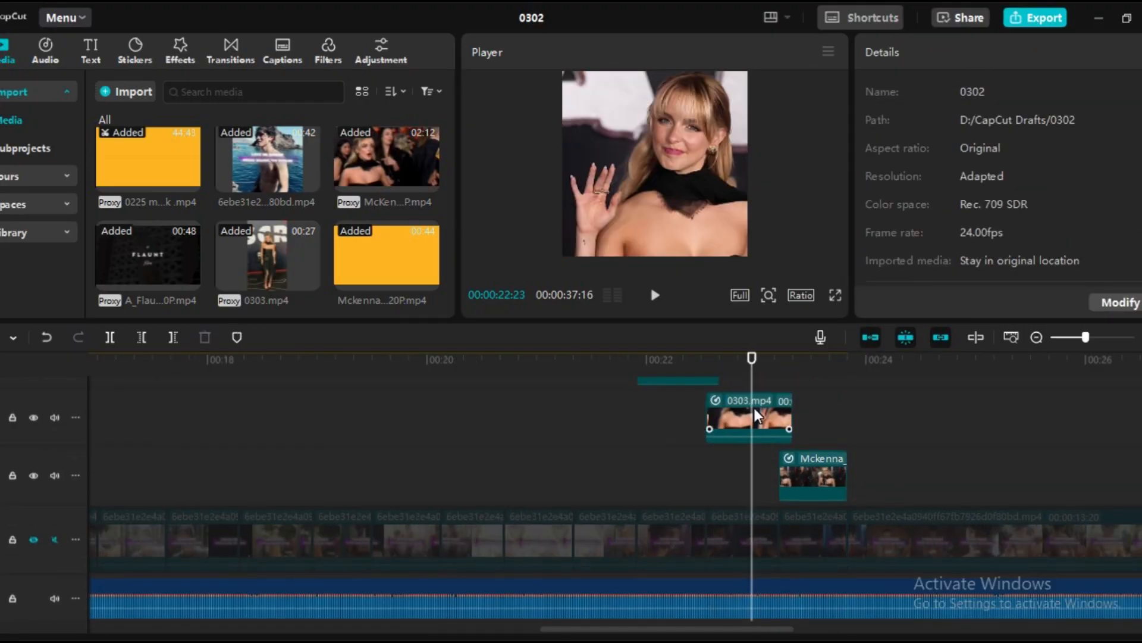
pyautogui.click(746, 409)
pyautogui.moveTo(746, 408); pyautogui.dragTo(735, 459)
# Trim the A_Flaunt clip and the 0225 clip before it, and place both on the main clip track against their following clips
pyautogui.click(675, 417)
pyautogui.scroll(2, 684, 411)
pyautogui.moveTo(683, 403); pyautogui.dragTo(691, 450)
pyautogui.click(598, 406)
pyautogui.moveTo(598, 406); pyautogui.dragTo(527, 494)
# Trim the next earlier McKenna clip and the teal-background 0225 clip, and line them up end to end on the main clip track
pyautogui.scroll(2, 600, 405)
pyautogui.click(518, 437)
pyautogui.scroll(2, 532, 414)
pyautogui.click(454, 448)
pyautogui.moveTo(469, 411); pyautogui.dragTo(464, 446)
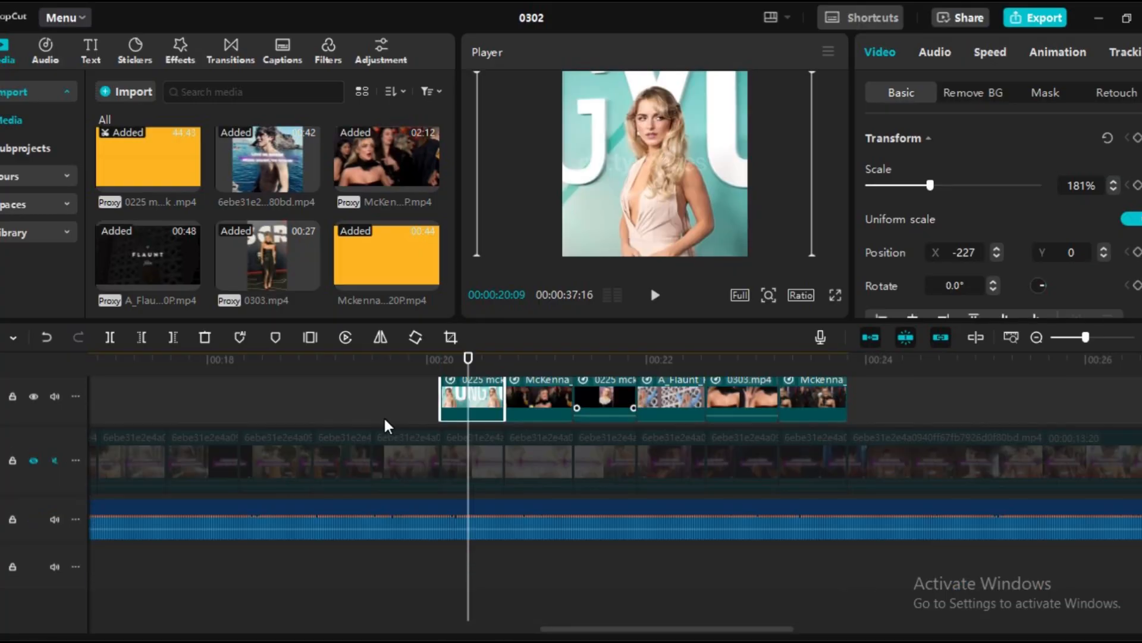
# Trim the blue-lit 0225 clip and the one before it, and place both on the main clip track without gaps
pyautogui.click(385, 416)
pyautogui.moveTo(402, 429); pyautogui.dragTo(430, 467)
pyautogui.click(340, 420)
pyautogui.scroll(1, 340, 420)
pyautogui.moveTo(375, 421); pyautogui.dragTo(348, 473)
# Trim the dark-background 0225 clip at the following clip's start, near 00:00:18:23, and move it onto the main clip track
pyautogui.click(273, 424)
pyautogui.press('Left')
pyautogui.press('Left')
pyautogui.press('Left')
pyautogui.press('Right')
pyautogui.press('Right')
pyautogui.press('Right')
pyautogui.press('Right')
pyautogui.press('Right')
pyautogui.scroll(1, 293, 434)
pyautogui.click(291, 419)
pyautogui.press('Right')
pyautogui.press('Right')
pyautogui.press('Right')
pyautogui.press('Right')
pyautogui.press('Right')
pyautogui.press('Right')
pyautogui.press('Right')
pyautogui.moveTo(322, 434); pyautogui.dragTo(268, 476)
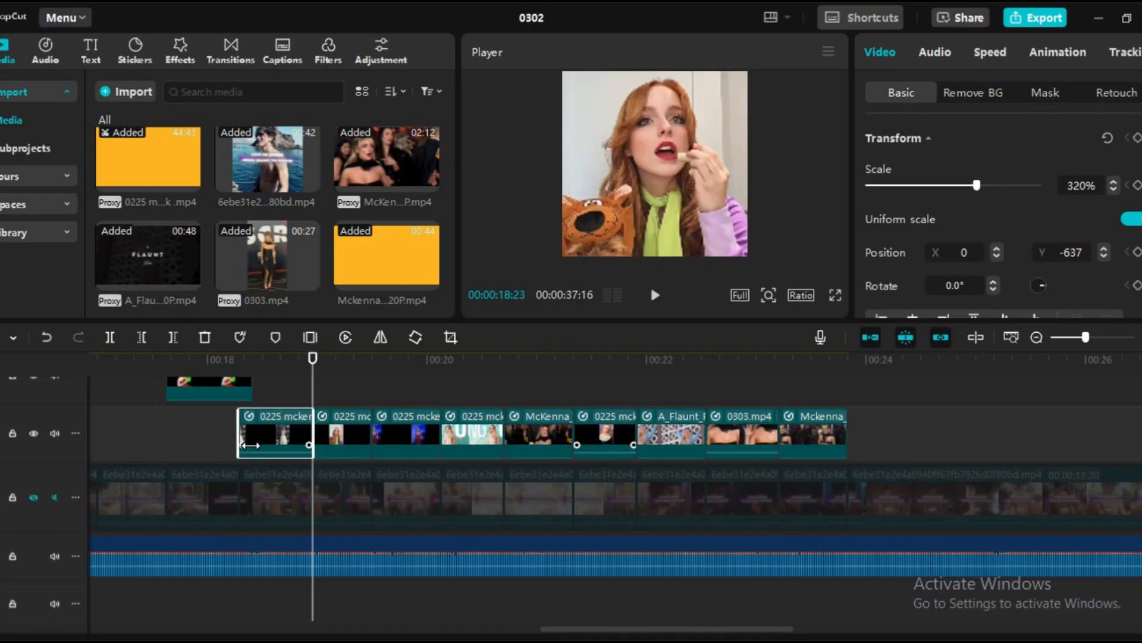
# Trim the green-outfit 0225 clip near 18 seconds and place it on the main clip track against the following clip
pyautogui.click(180, 422)
pyautogui.hscroll(-3, 90, 409)
pyautogui.click(89, 409)
pyautogui.hscroll(-5, 209, 362)
pyautogui.press('space')
pyautogui.hscroll(2, 798, 472)
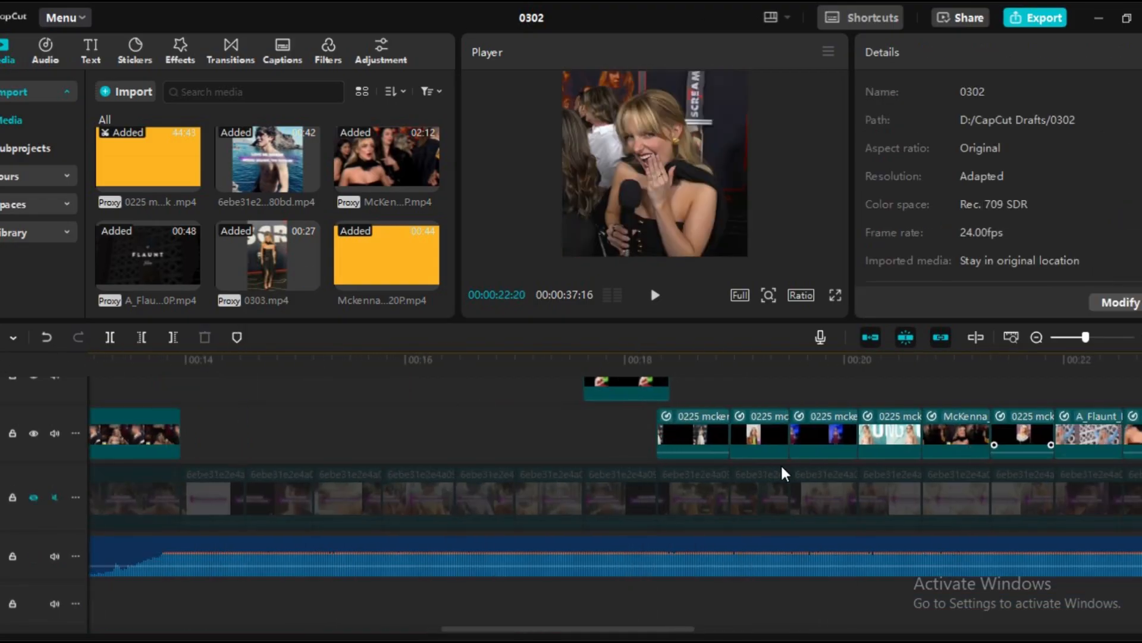
pyautogui.click(522, 458)
pyautogui.click(549, 458)
pyautogui.scroll(1, 565, 440)
pyautogui.moveTo(563, 411); pyautogui.dragTo(546, 468)
# Trim the pink-background clip and the long-hair close-up before it, and line both up on the main clip track
pyautogui.click(472, 424)
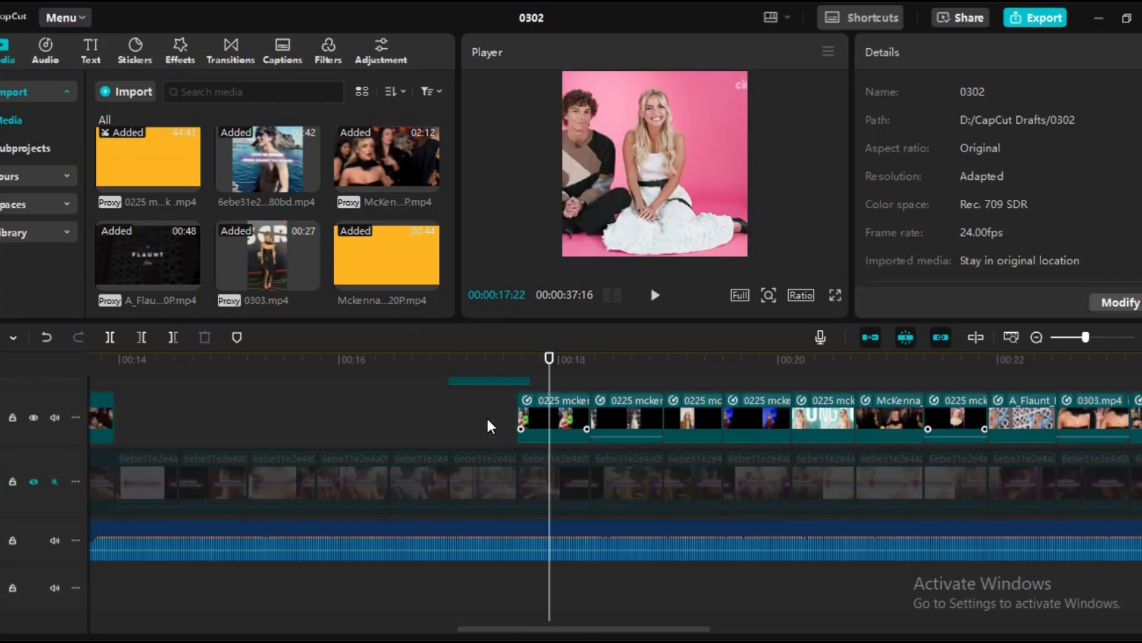
pyautogui.moveTo(499, 430); pyautogui.dragTo(483, 458)
pyautogui.click(485, 405)
pyautogui.click(404, 414)
pyautogui.moveTo(406, 412); pyautogui.dragTo(431, 472)
# Trim the dark forest clip and the silver-curtain clip before it, and place both on the main clip track without overlaps
pyautogui.scroll(1, 433, 411)
pyautogui.click(338, 428)
pyautogui.moveTo(340, 430); pyautogui.dragTo(337, 478)
pyautogui.scroll(1, 372, 434)
pyautogui.click(377, 430)
pyautogui.click(308, 428)
pyautogui.click(255, 425)
pyautogui.moveTo(257, 425)
pyautogui.mouseDown()
pyautogui.moveTo(306, 427)
pyautogui.moveTo(246, 419)
pyautogui.mouseUp()
pyautogui.scroll(1, 300, 416)
pyautogui.moveTo(257, 422); pyautogui.dragTo(256, 475)
# Trim the first two speed-curved clips and place them on the main clip track to complete the unbroken sequence
pyautogui.click(207, 420)
pyautogui.click(225, 411)
pyautogui.scroll(1, 233, 419)
pyautogui.moveTo(228, 429); pyautogui.dragTo(215, 428)
pyautogui.moveTo(164, 440); pyautogui.dragTo(192, 488)
pyautogui.click(160, 441)
pyautogui.moveTo(161, 437); pyautogui.dragTo(373, 474)
# Play back the realigned clips from 00:00:14:13 to check the slowed motion
pyautogui.scroll(1, 408, 435)
pyautogui.scroll(1, 408, 435)
pyautogui.click(419, 393)
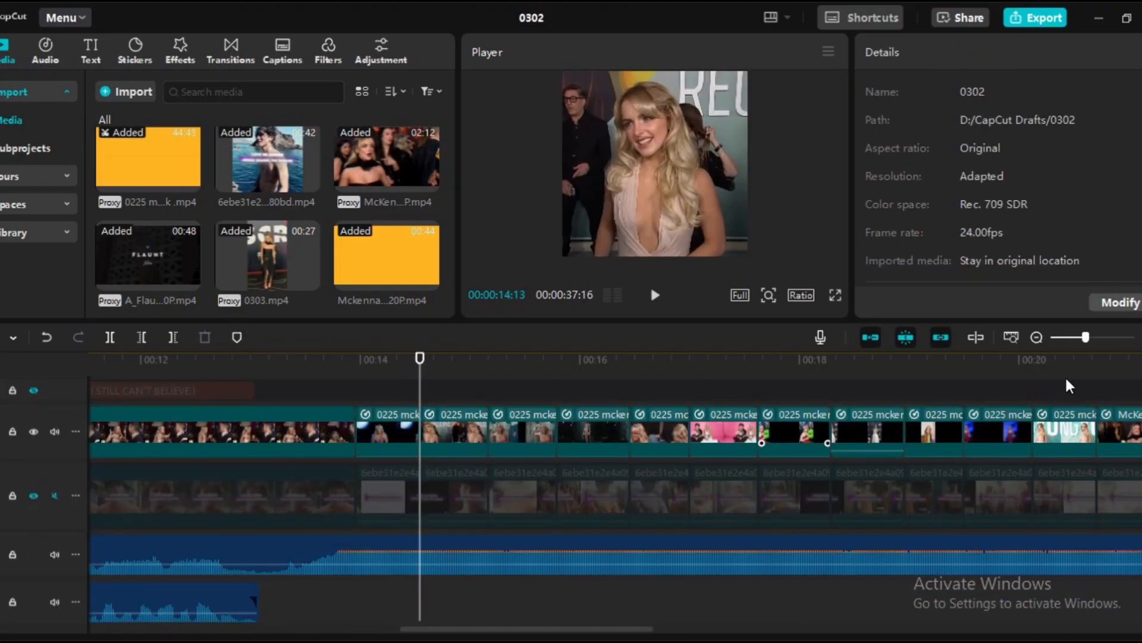
pyautogui.click(656, 299)
pyautogui.click(656, 298)
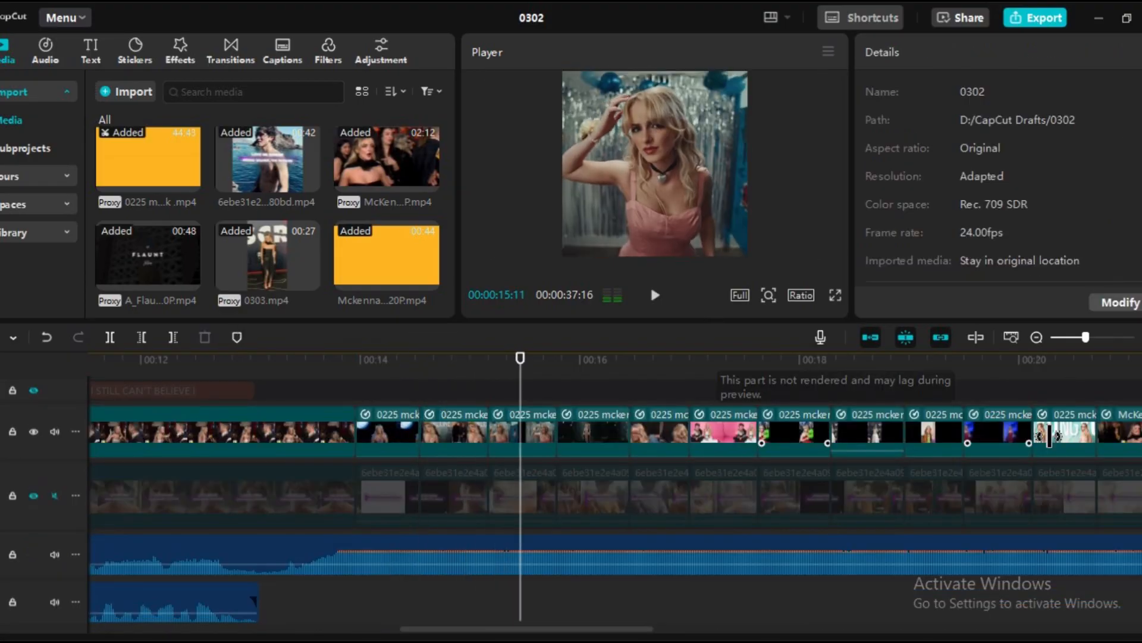
# Select all 16 speed-curved clips and enable Smooth slow-mo with the Optical flow method
pyautogui.click(1079, 337)
pyautogui.click(1112, 402)
pyautogui.moveTo(1118, 411); pyautogui.dragTo(719, 421)
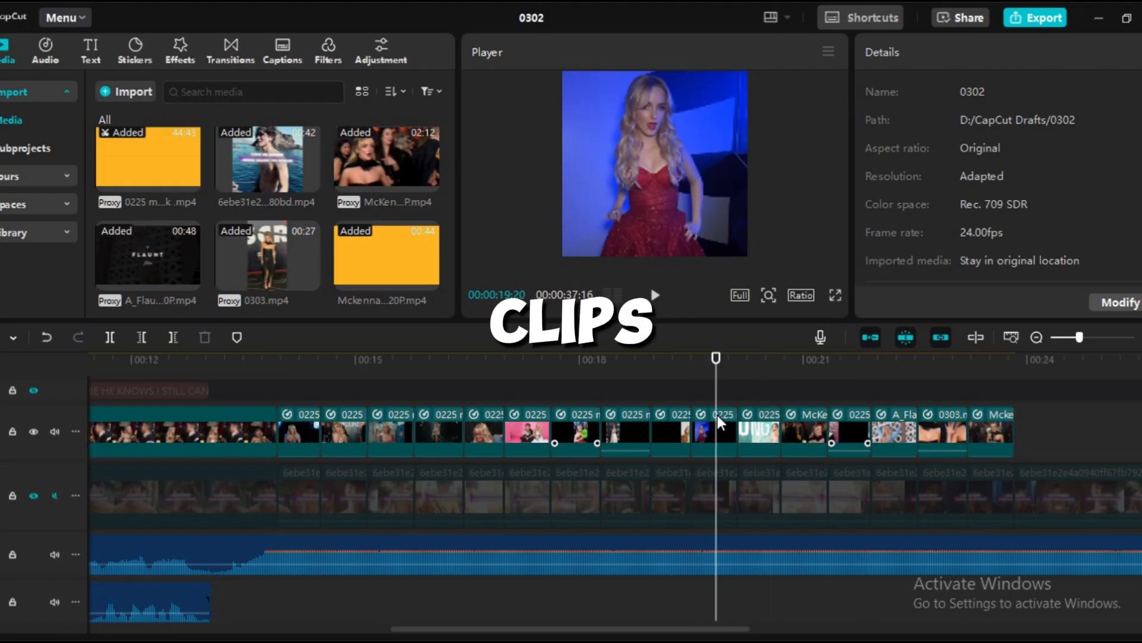
pyautogui.moveTo(1033, 412); pyautogui.dragTo(310, 441)
pyautogui.moveTo(720, 383); pyautogui.dragTo(315, 394)
pyautogui.click(988, 54)
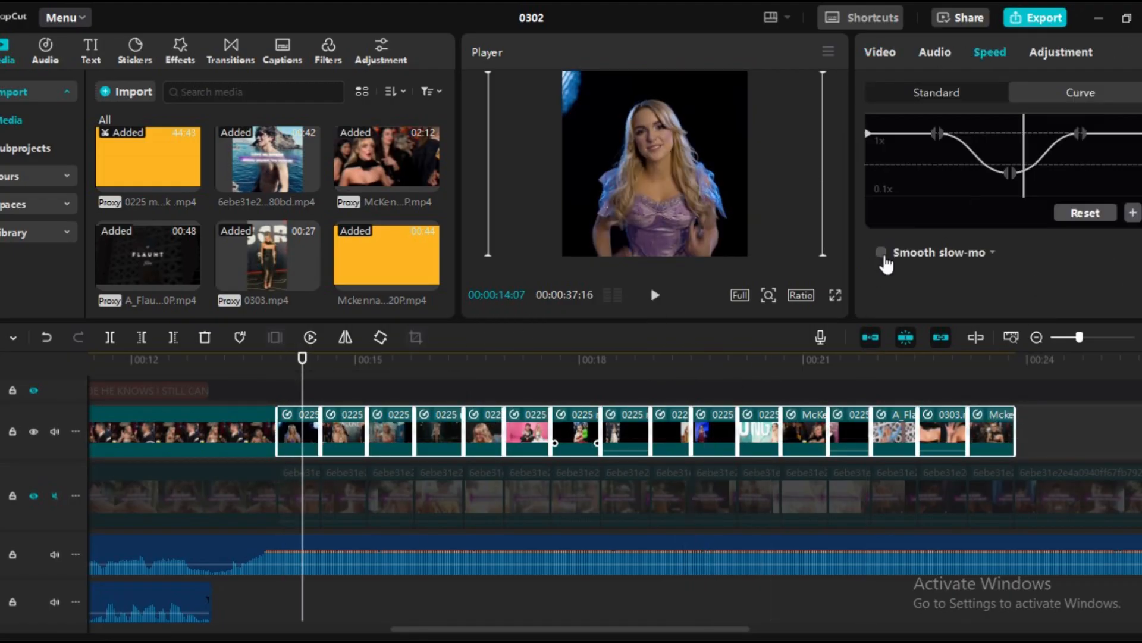
pyautogui.click(881, 253)
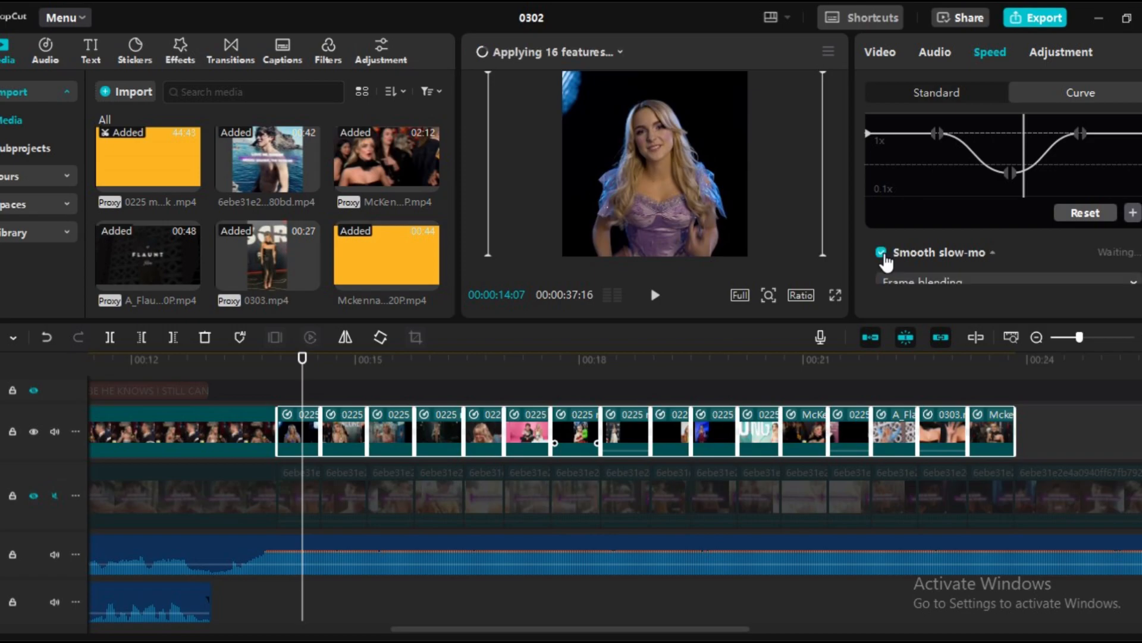
pyautogui.click(980, 284)
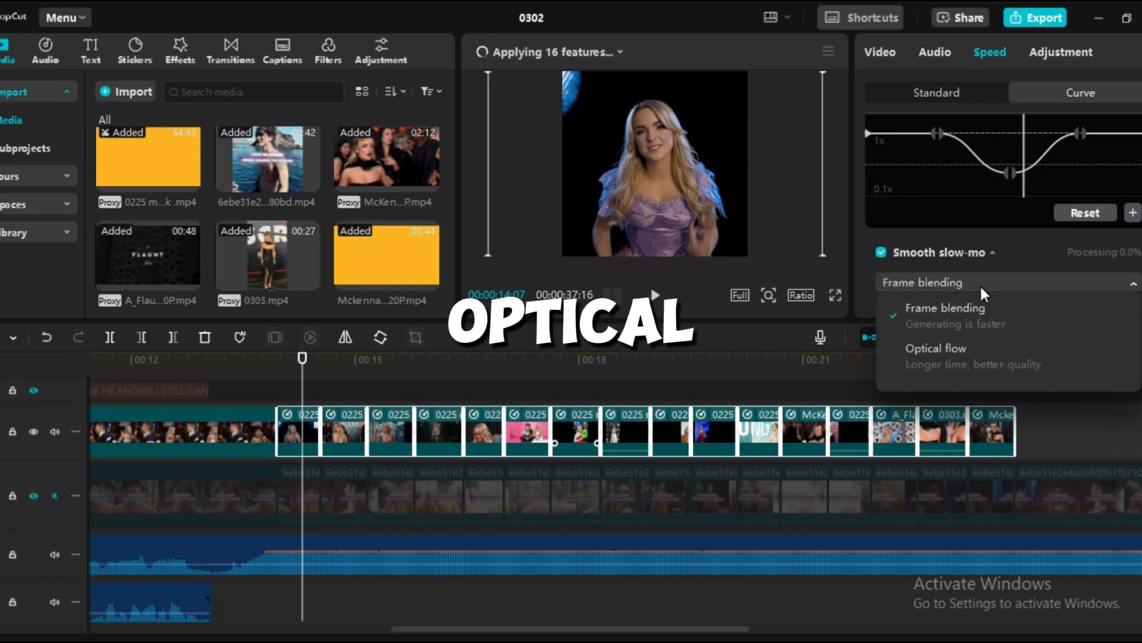
pyautogui.click(955, 350)
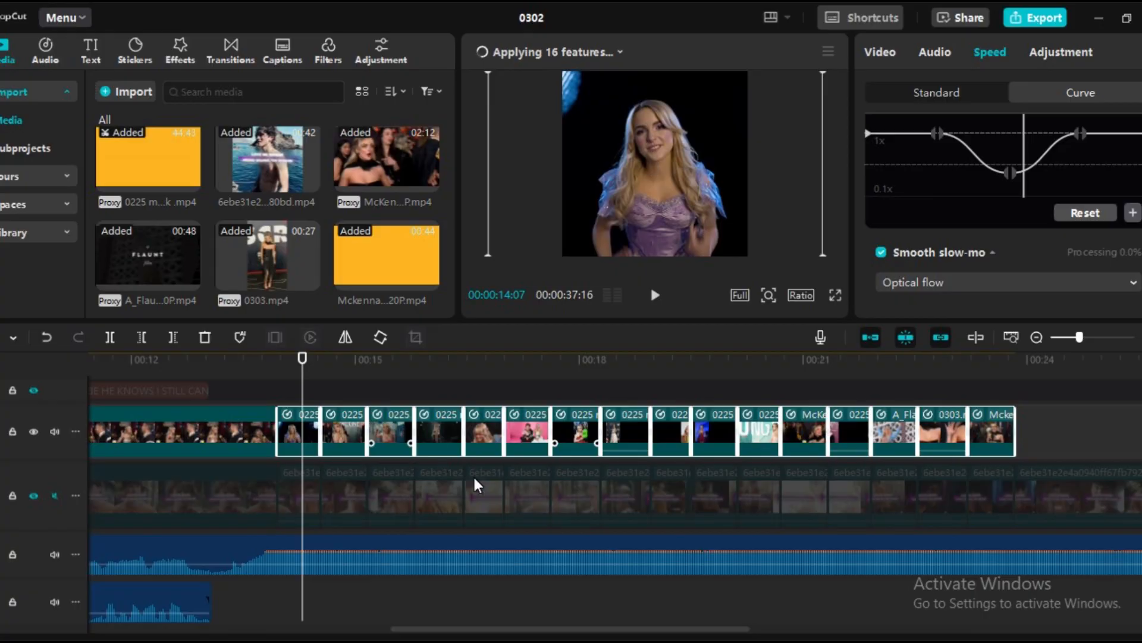
# Deselect the clips and open the list of features being applied to check the processing progress
pyautogui.click(344, 414)
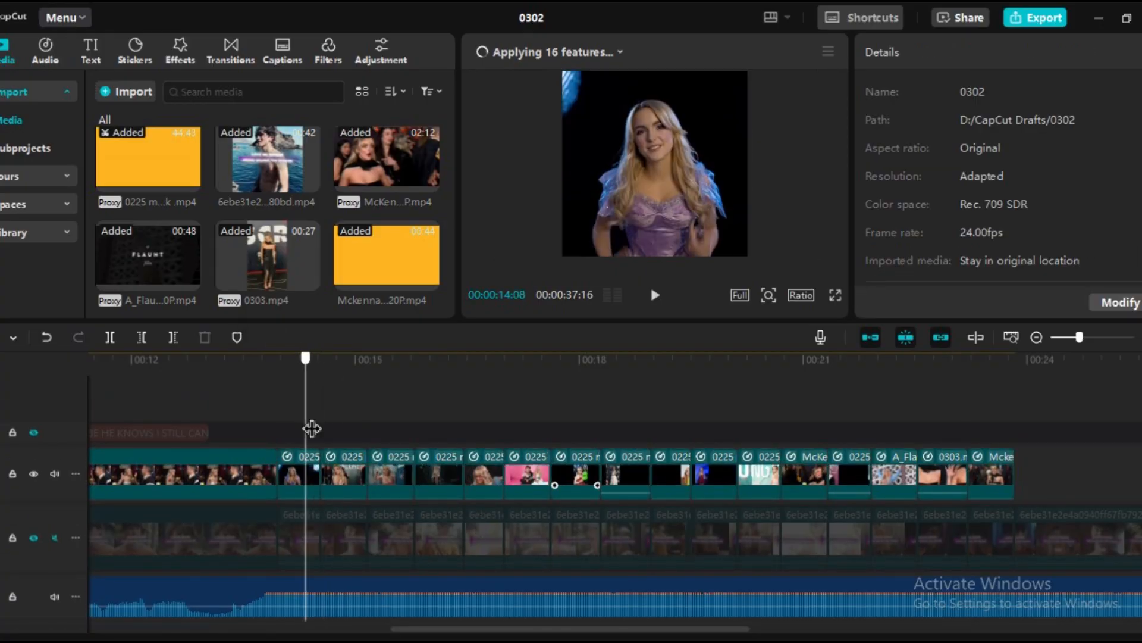
pyautogui.moveTo(422, 642)
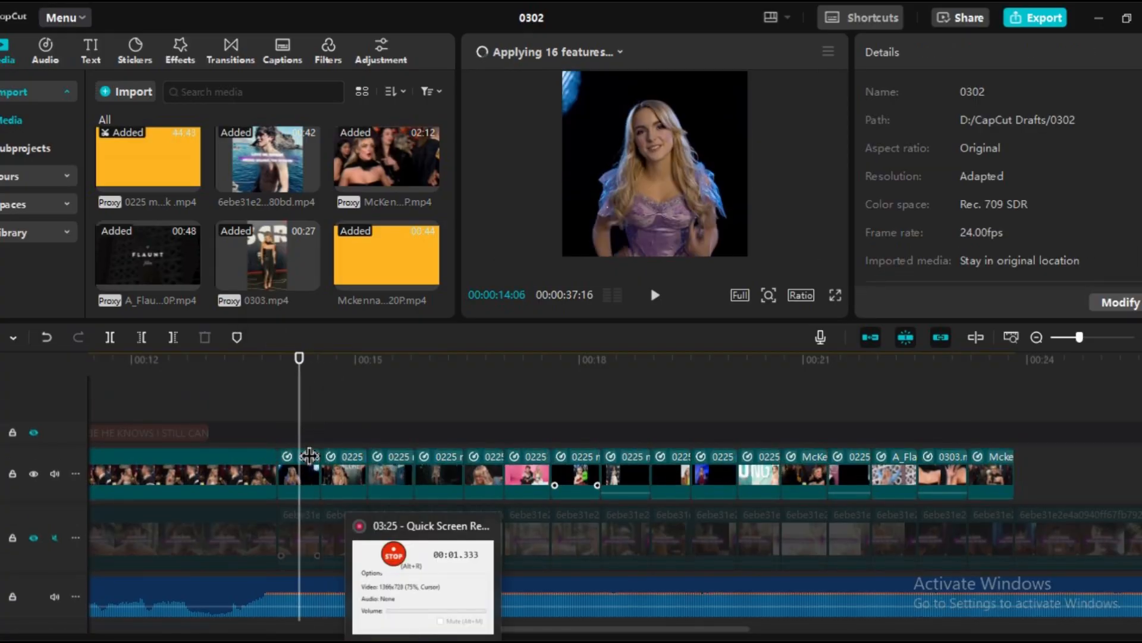
pyautogui.click(590, 53)
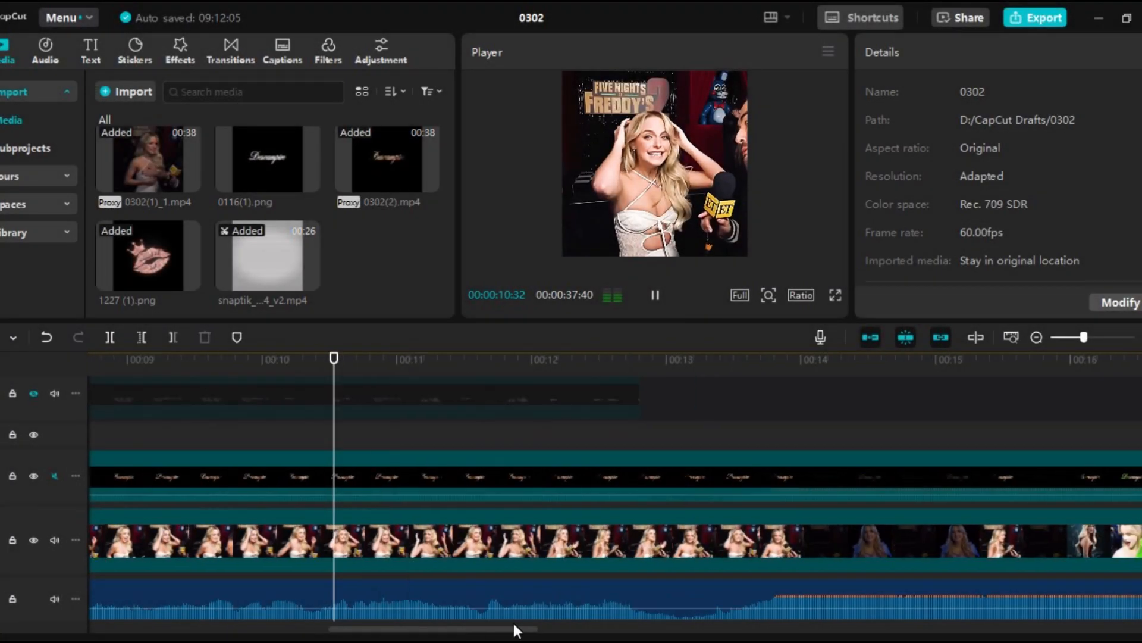
# Play back the finished edit from 00:00:15:17 to check how smoothly the preview runs
pyautogui.click(362, 419)
pyautogui.click(220, 420)
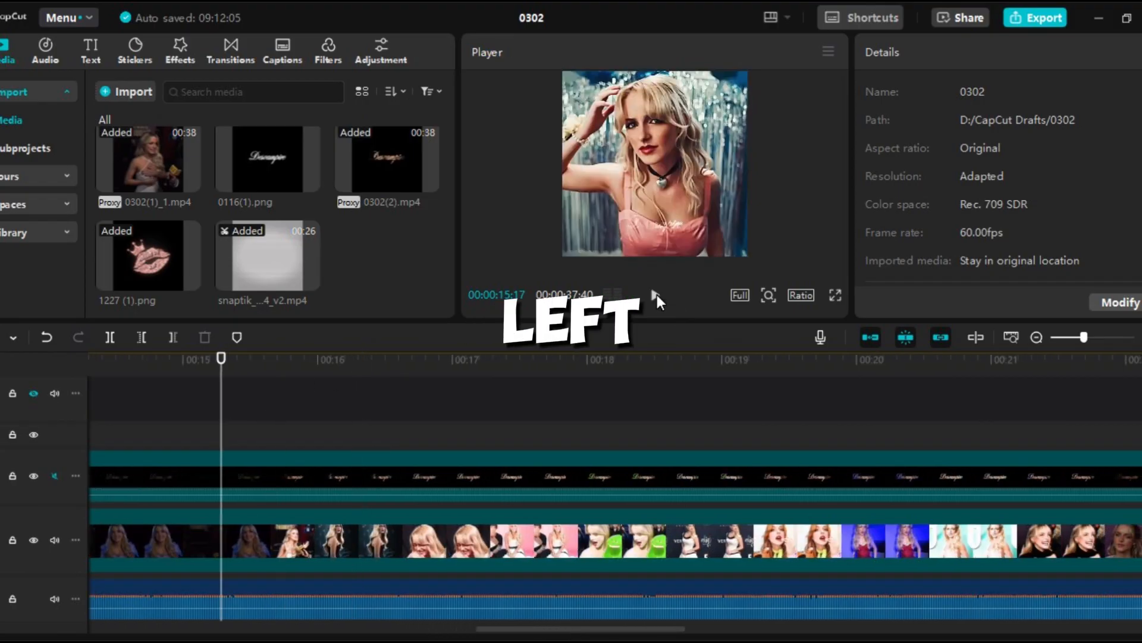
pyautogui.click(655, 295)
pyautogui.click(656, 295)
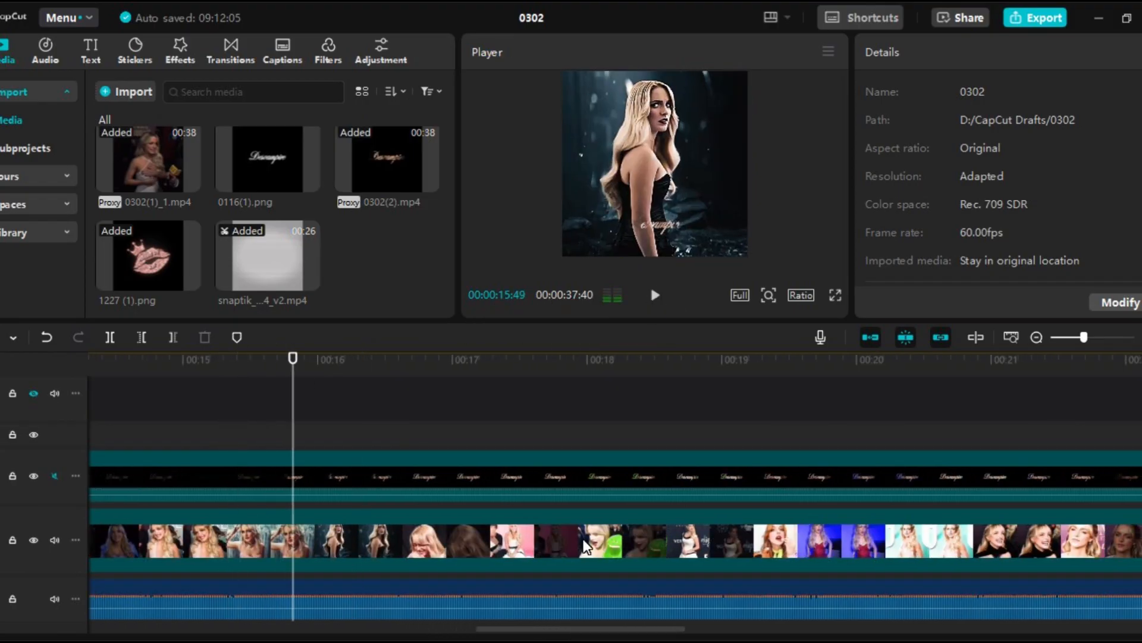
# Render the whole timeline from the main video clip's options for smoother preview playback
pyautogui.click(584, 541)
pyautogui.rightClick(582, 538)
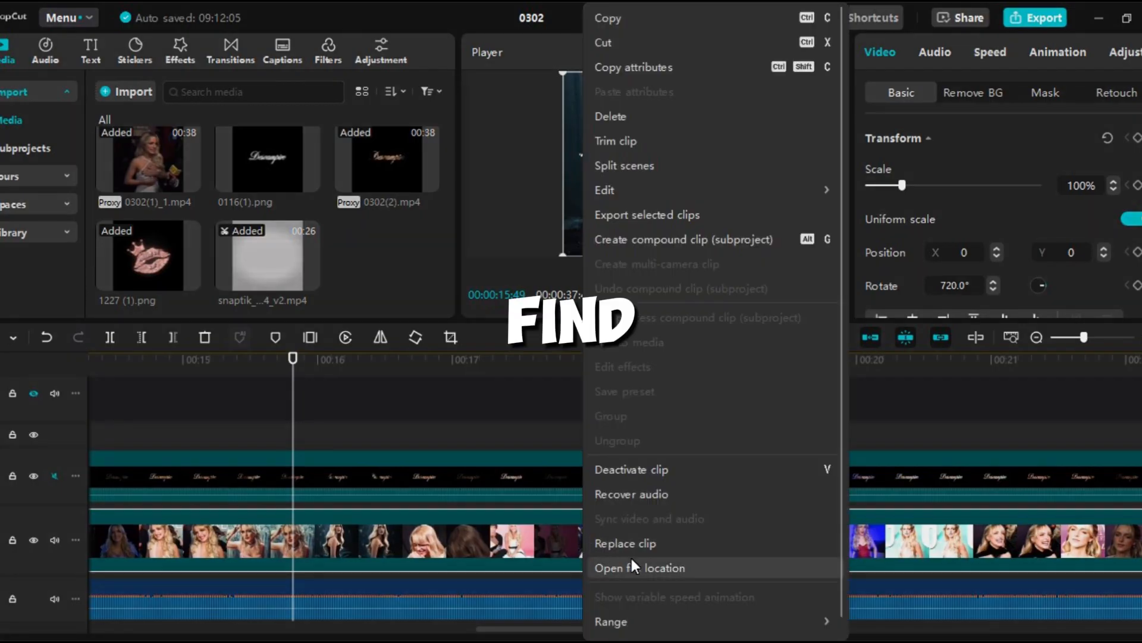
pyautogui.moveTo(812, 624)
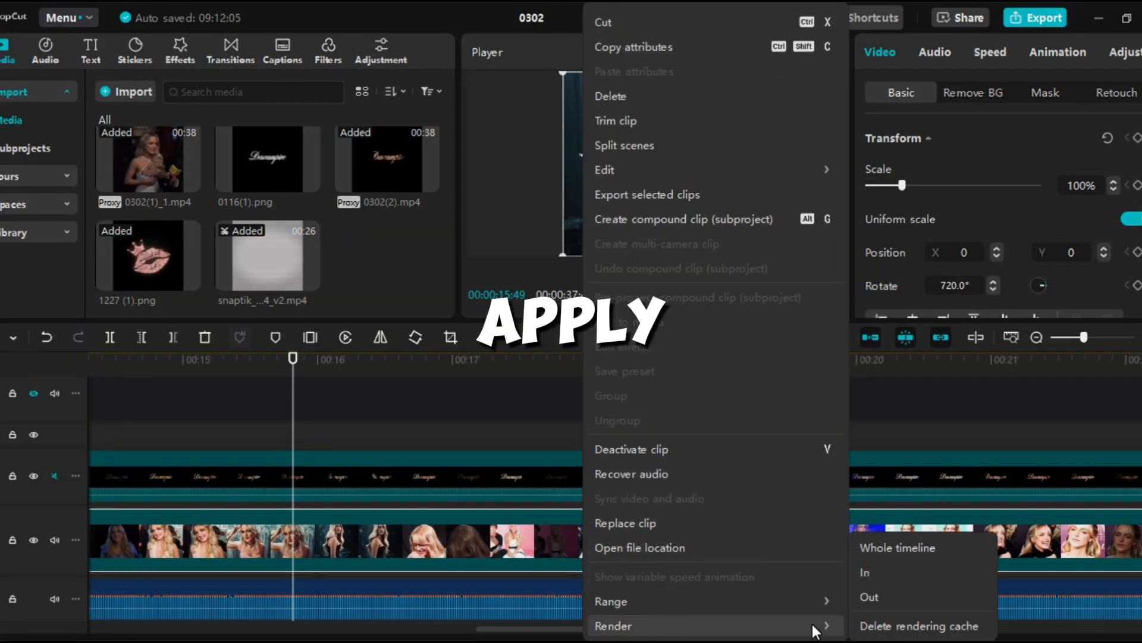
pyautogui.click(907, 550)
pyautogui.moveTo(306, 391)
pyautogui.mouseDown()
pyautogui.moveTo(366, 395)
pyautogui.moveTo(325, 394)
pyautogui.mouseUp()
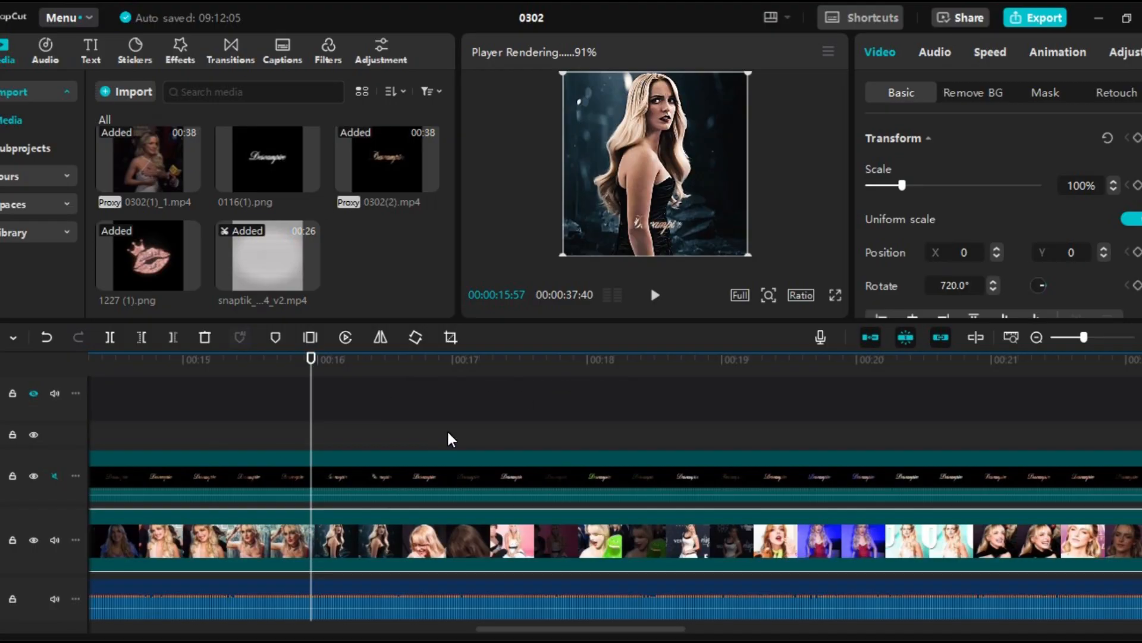
pyautogui.moveTo(331, 399)
pyautogui.mouseDown()
pyautogui.moveTo(400, 398)
pyautogui.moveTo(320, 398)
pyautogui.mouseUp()
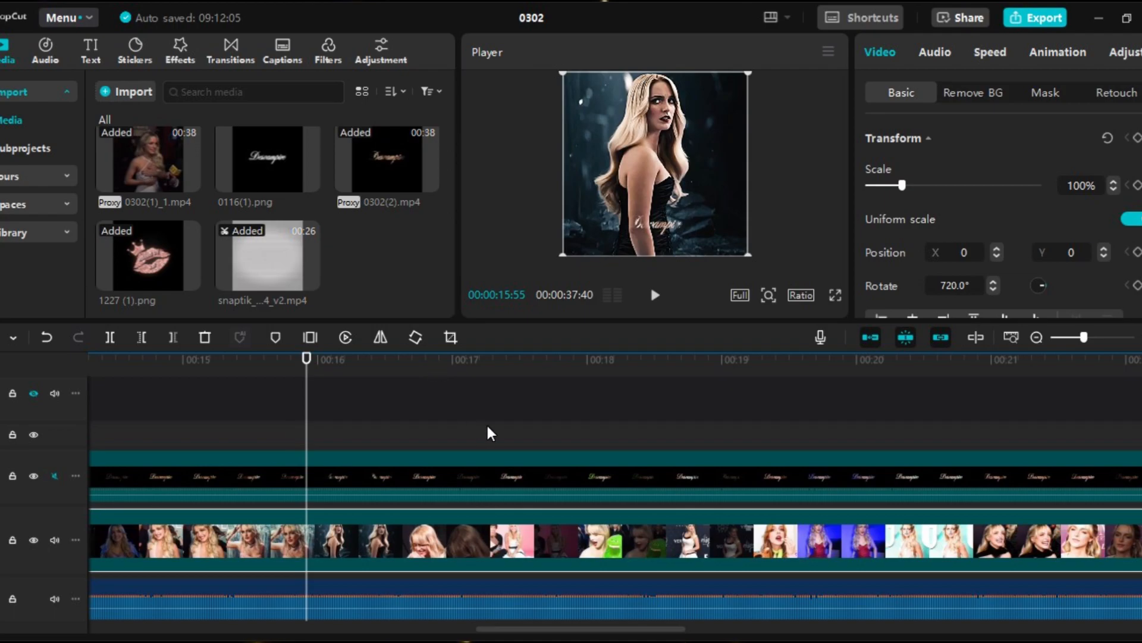
# Play back the rendered section from about 16 seconds with the timeline magnified
pyautogui.click(323, 416)
pyautogui.click(655, 295)
pyautogui.scroll(3, 622, 377)
pyautogui.click(656, 297)
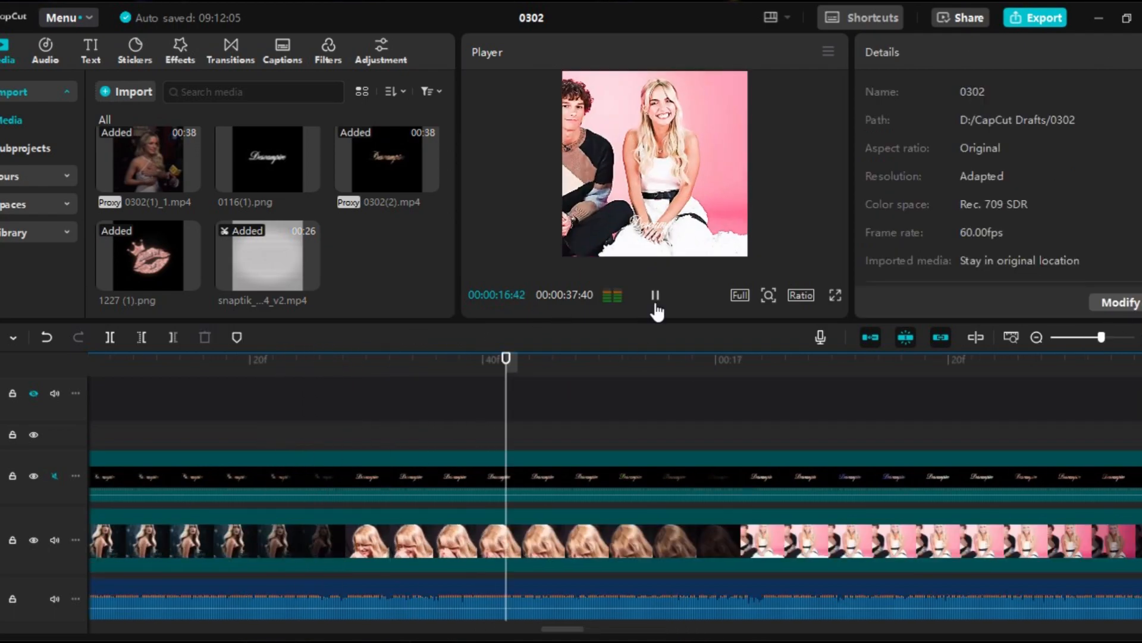